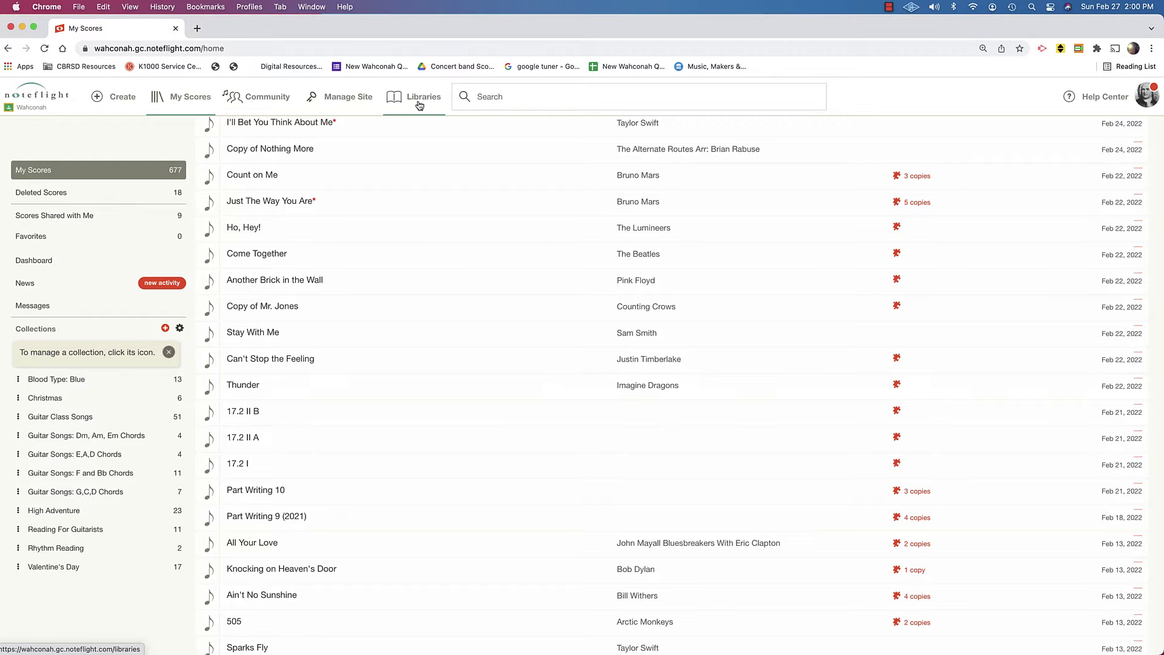
# Go to Libraries, then Essential Elements Methods, to list EE Band and EE String Books 1–3.
pyautogui.click(418, 104)
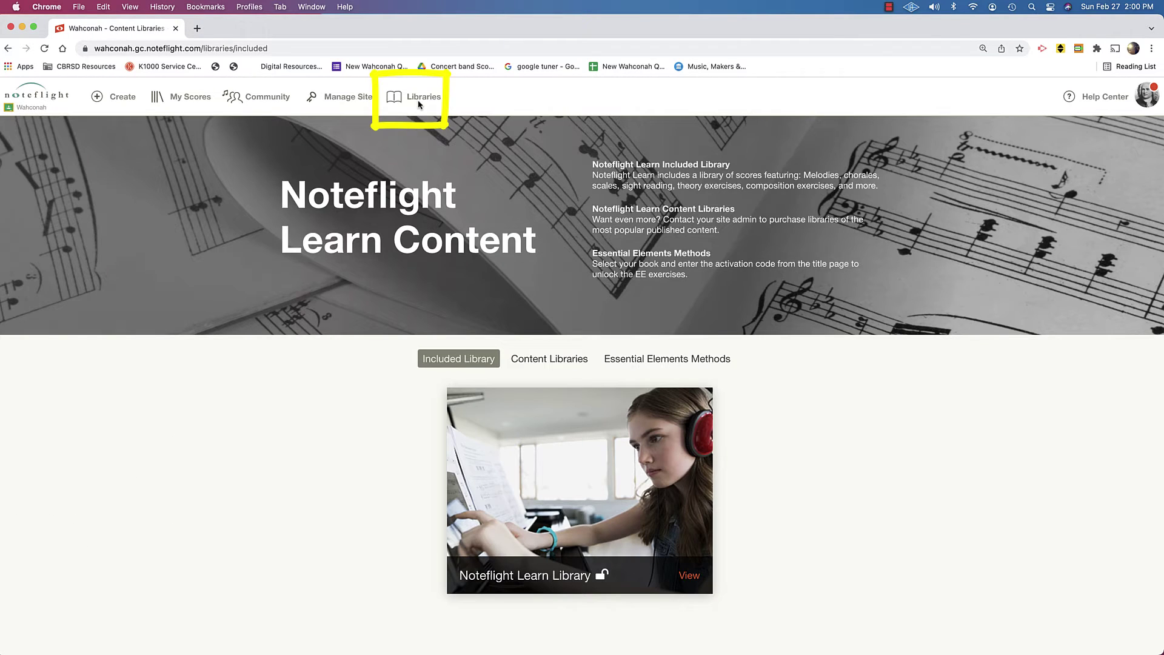
pyautogui.click(684, 361)
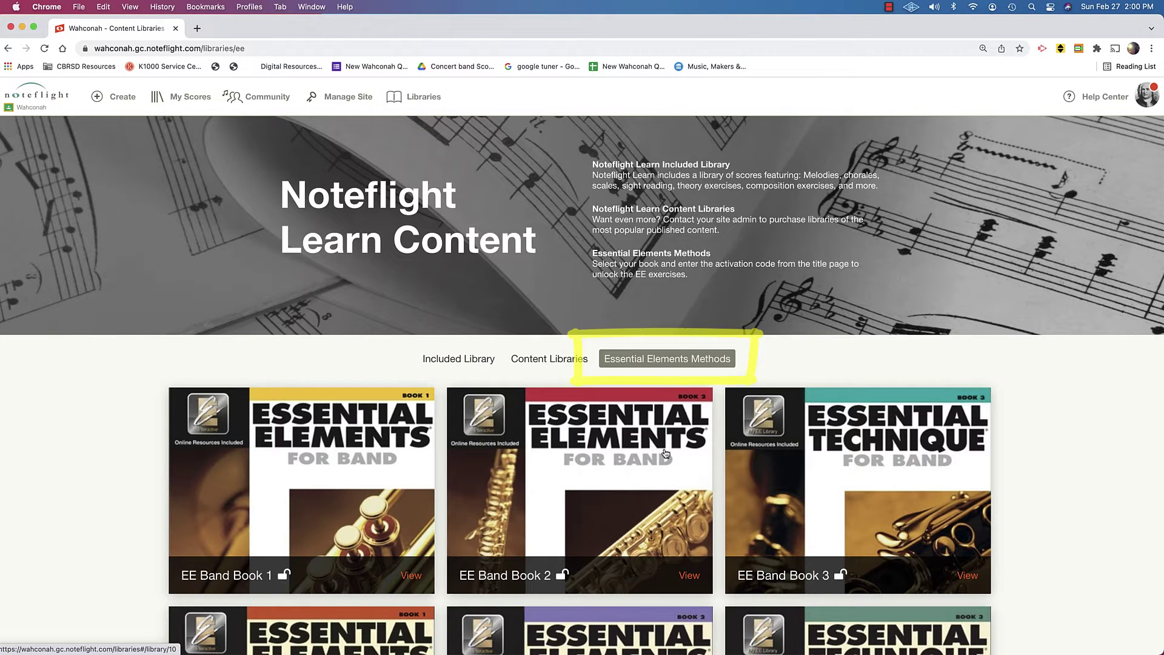
pyautogui.scroll(-1, 665, 453)
pyautogui.scroll(-5, 665, 454)
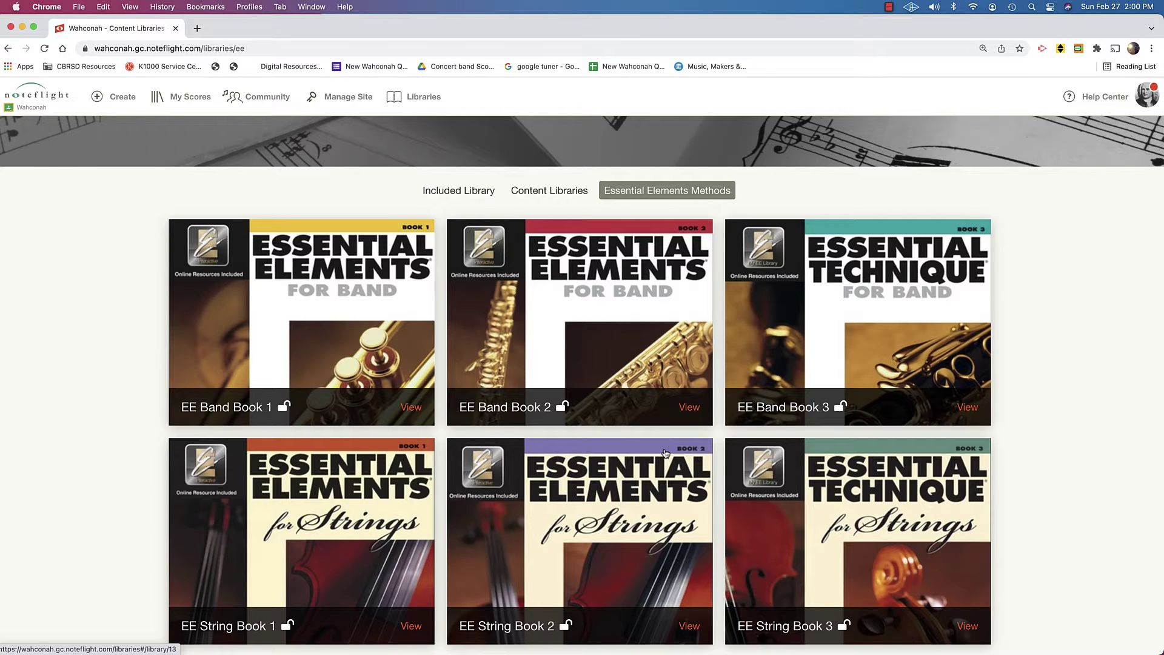
# From the EE Band Book 1 catalog, open exercise 27. Reaching Higher-New Note.
pyautogui.click(360, 330)
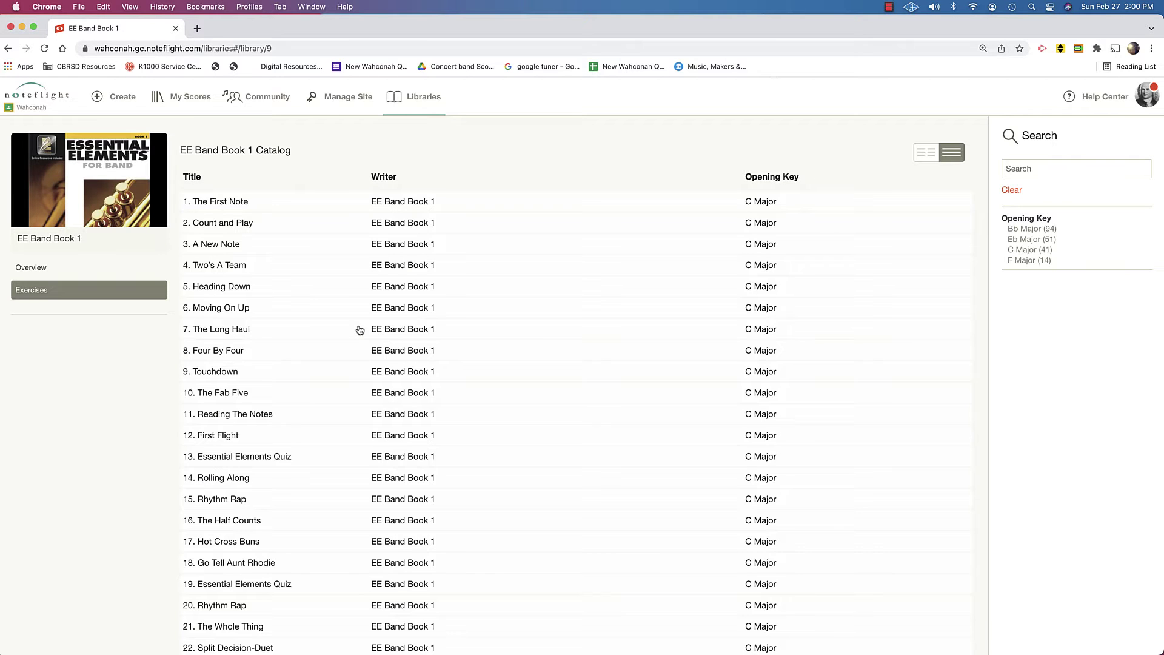
pyautogui.scroll(-2, 371, 406)
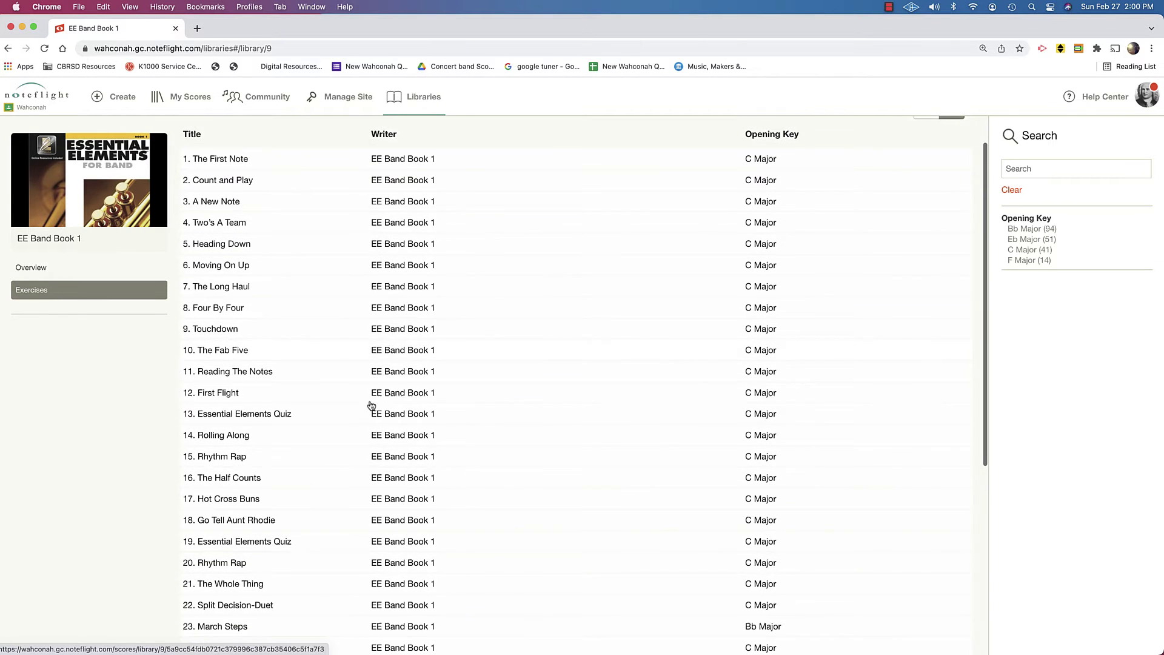
pyautogui.scroll(-5, 362, 448)
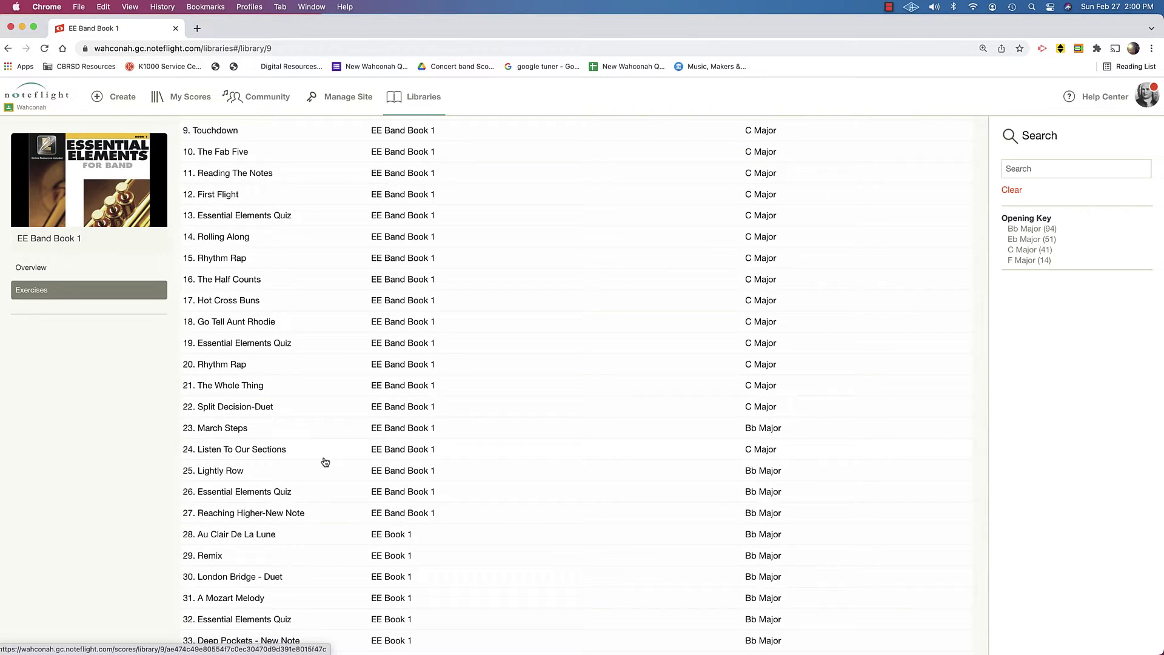
pyautogui.click(264, 513)
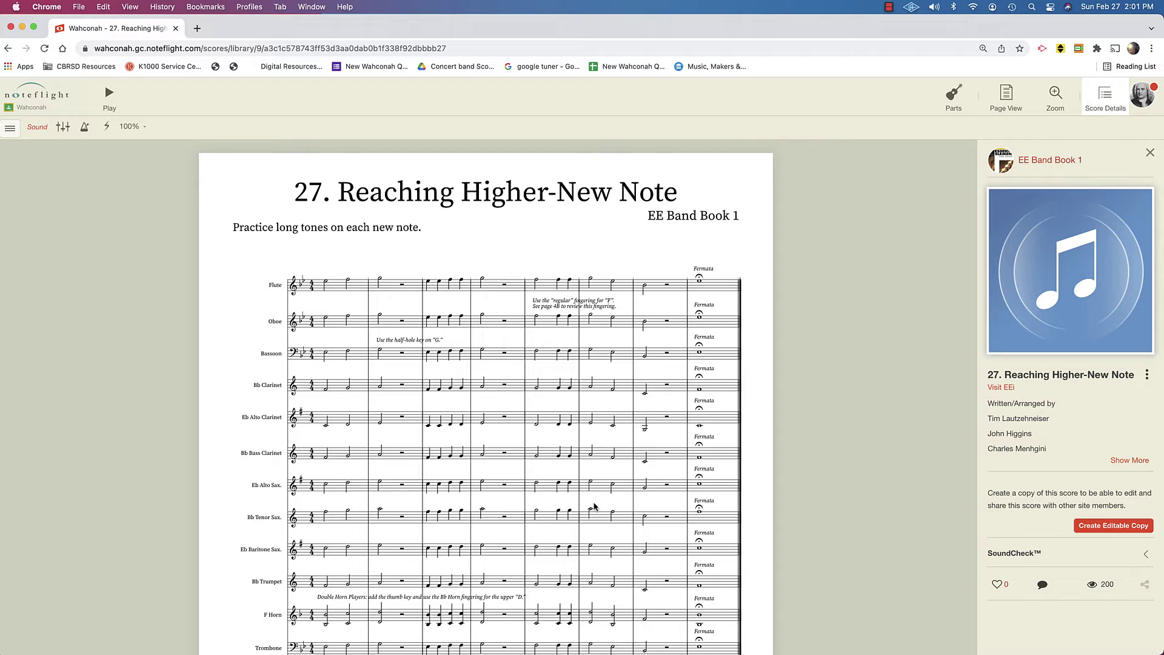
pyautogui.scroll(-2, 595, 507)
pyautogui.scroll(2, 595, 507)
# Make an editable copy of exercise 27 and start a Google Classroom assignment from Score Details.
pyautogui.click(1122, 527)
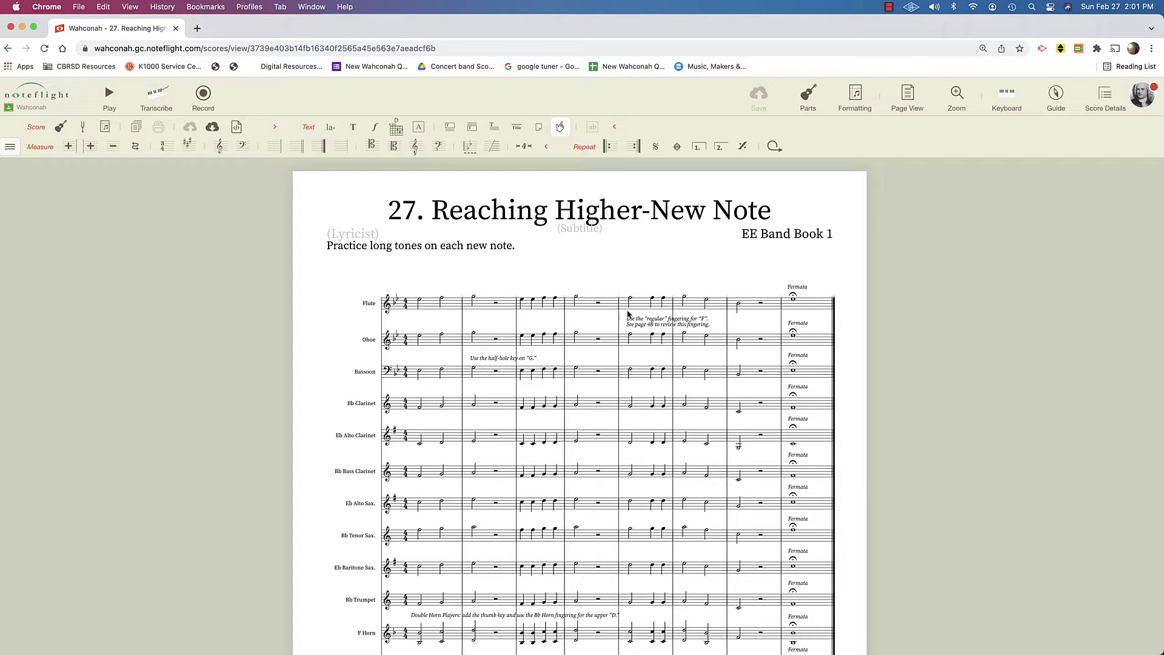
pyautogui.click(43, 99)
pyautogui.click(1104, 100)
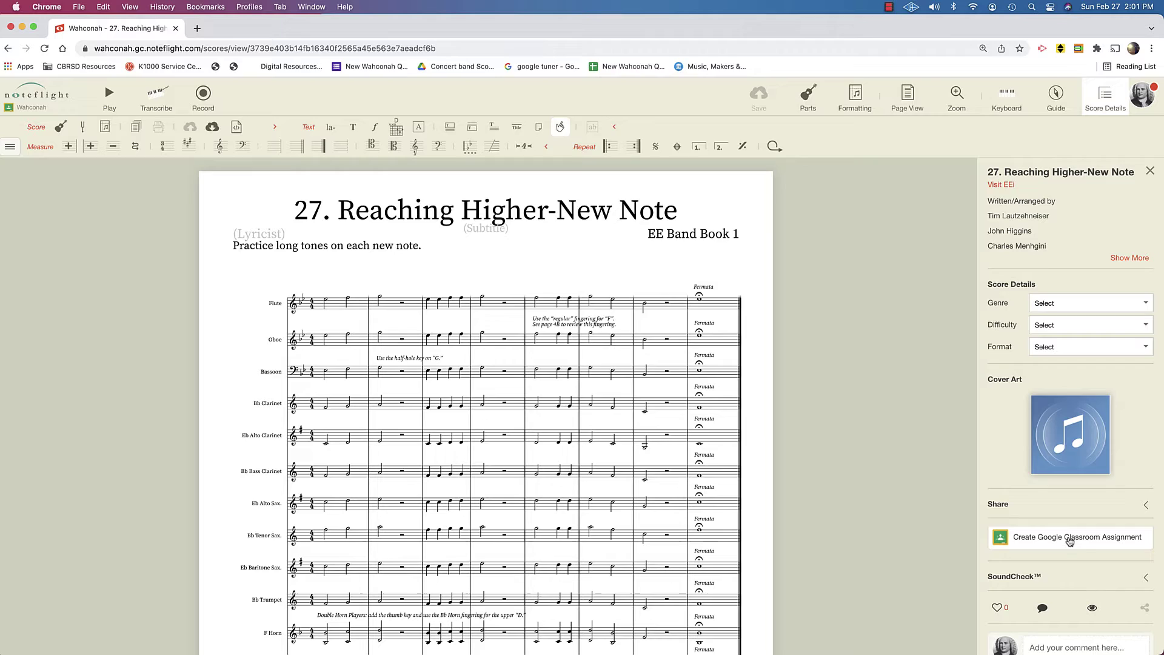
pyautogui.click(1070, 540)
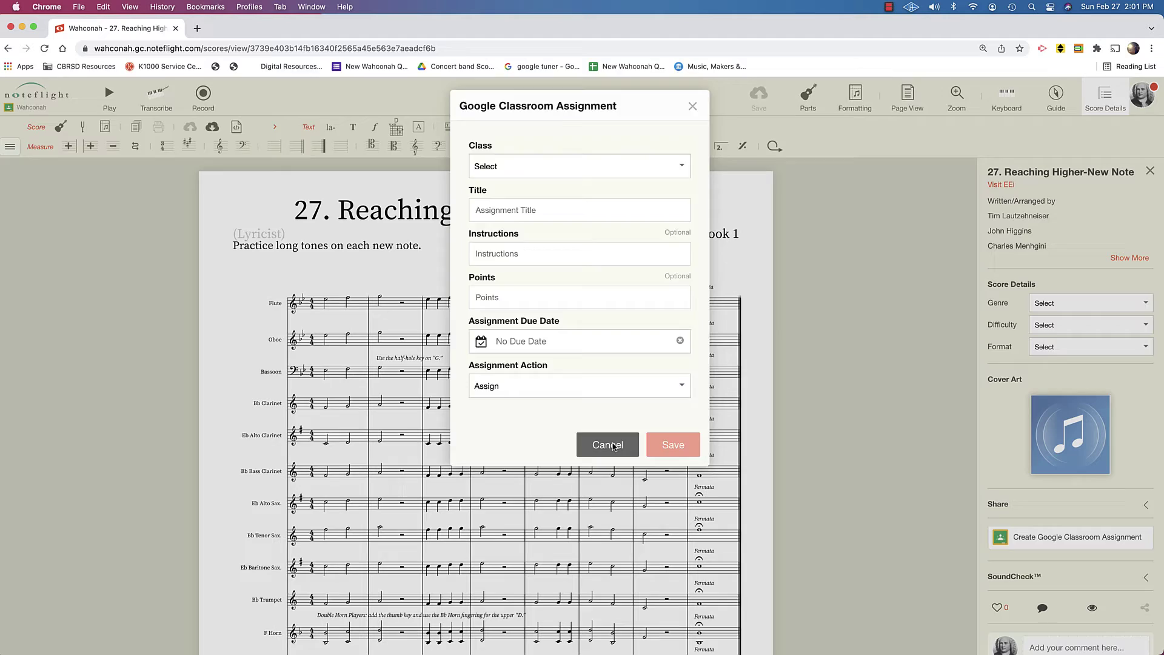
# Cancel the Classroom form and create a SoundCheck score: 80% goal, Medium difficulty, unlimited attempts.
pyautogui.click(612, 445)
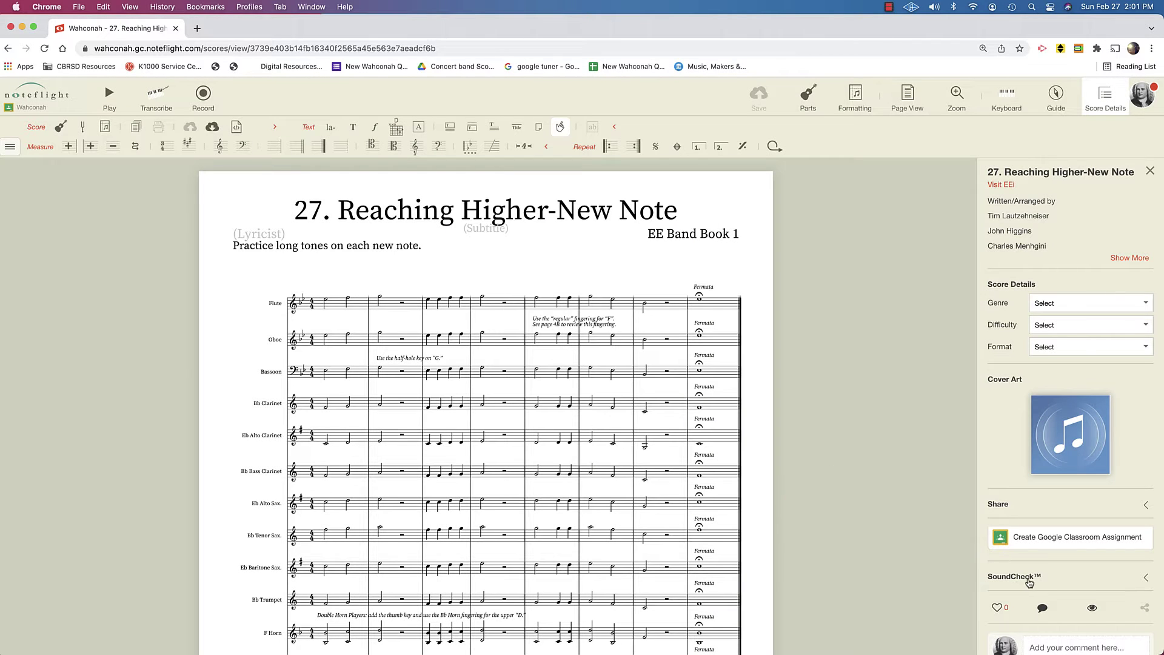
pyautogui.click(1010, 577)
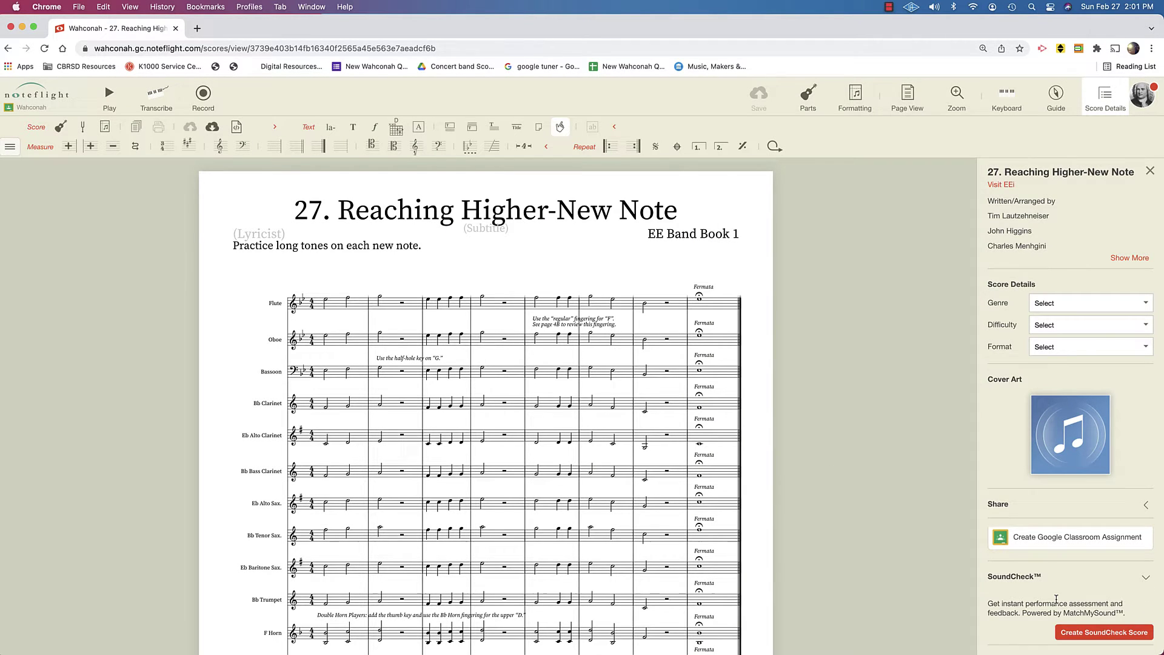
pyautogui.scroll(-2, 1008, 558)
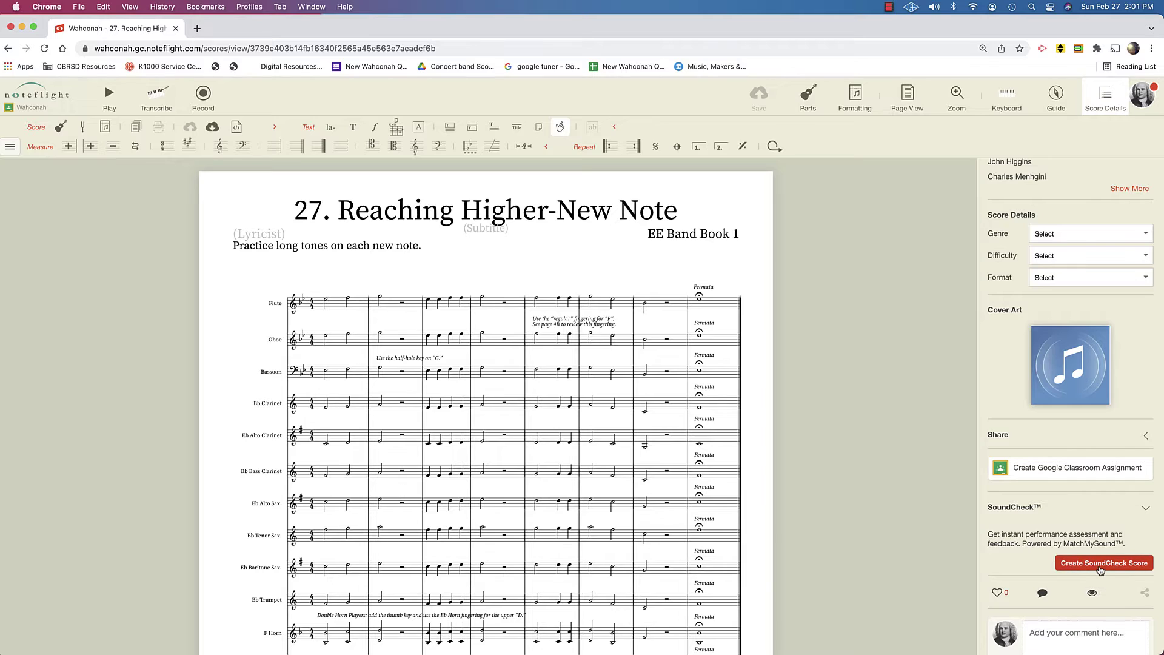
pyautogui.click(1101, 565)
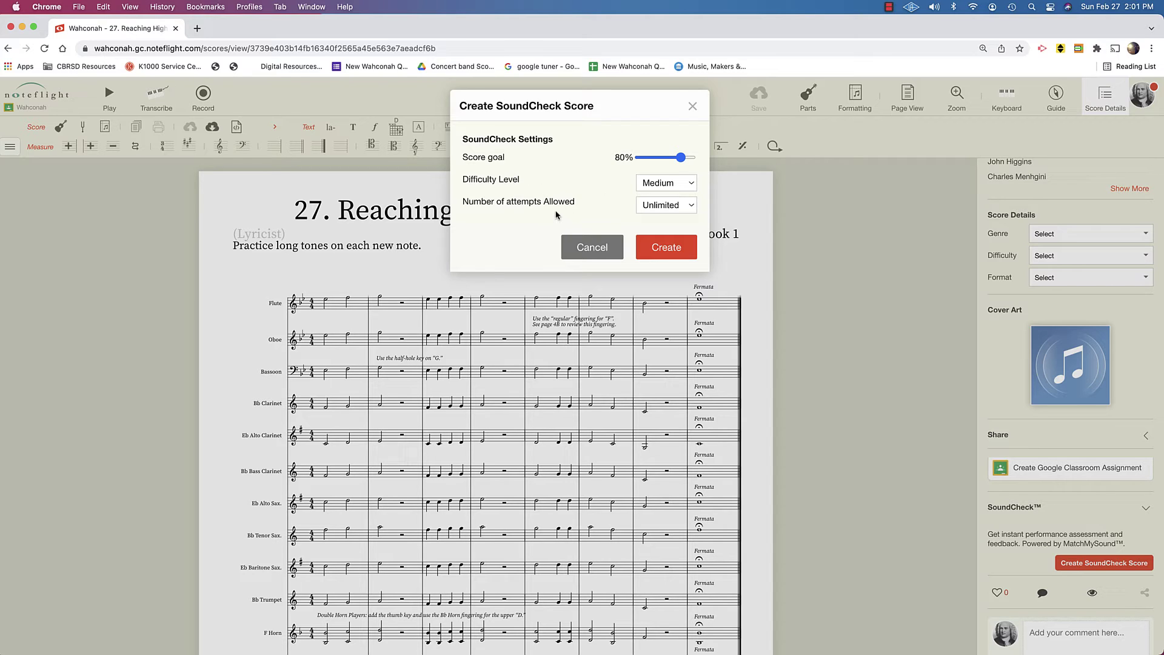
pyautogui.click(674, 211)
pyautogui.click(597, 193)
pyautogui.click(667, 248)
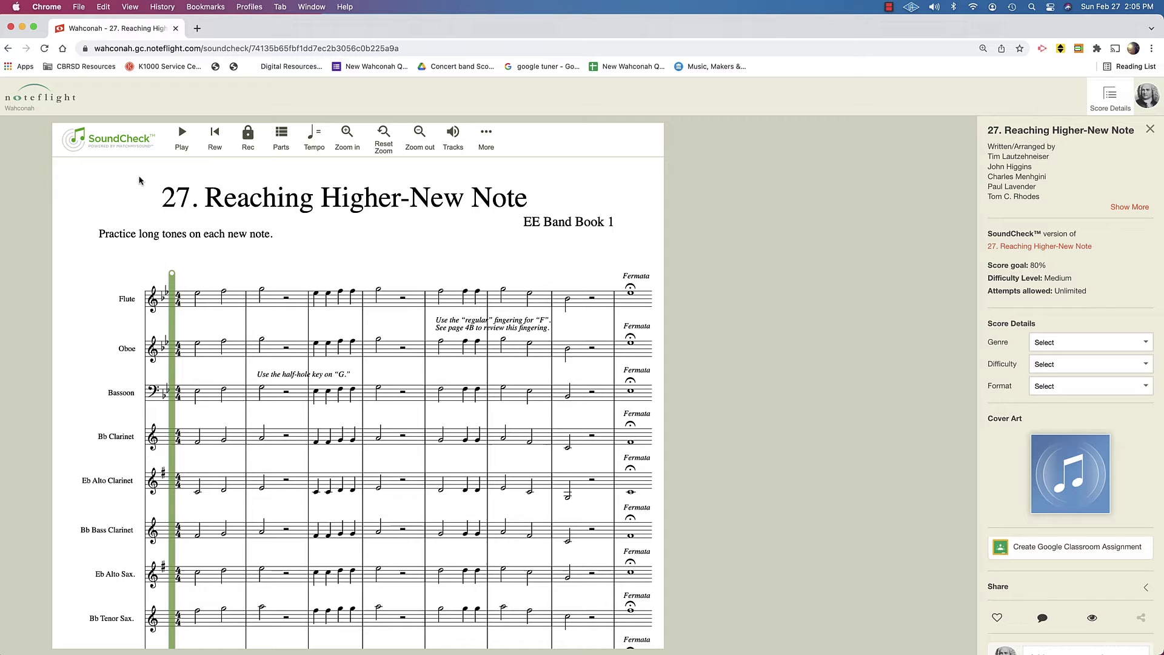
# Review the processed SoundCheck score page showing 80% goal, Medium difficulty and unlimited attempts.
pyautogui.scroll(-3, 369, 439)
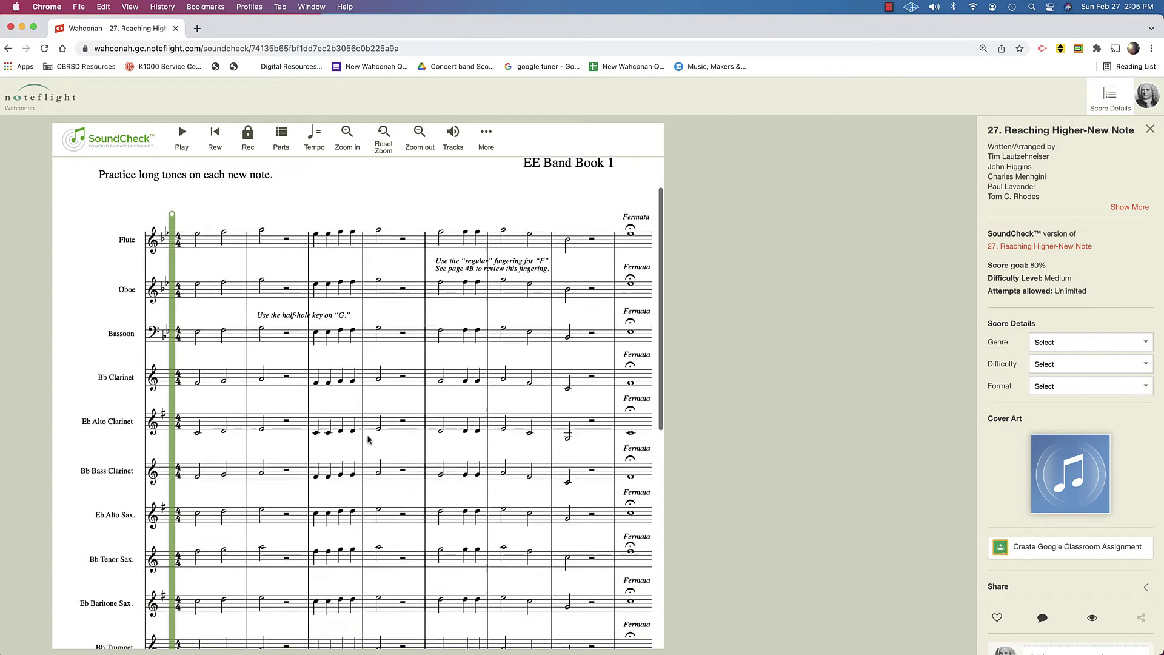
pyautogui.scroll(2, 367, 439)
pyautogui.scroll(1, 368, 439)
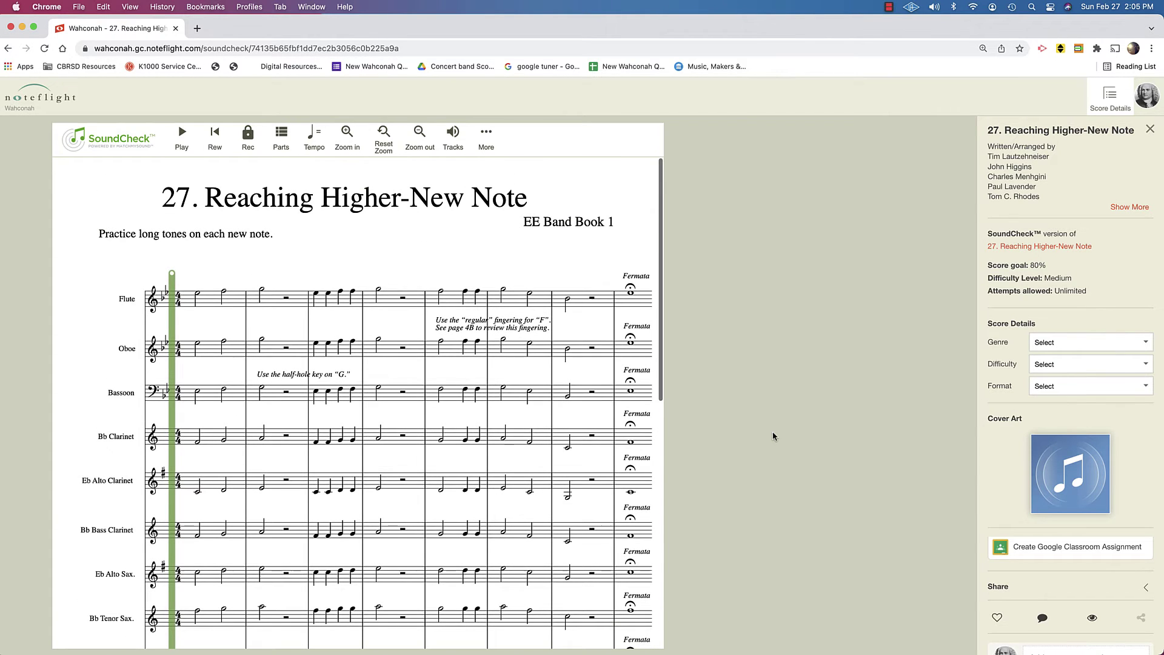
pyautogui.click(1039, 550)
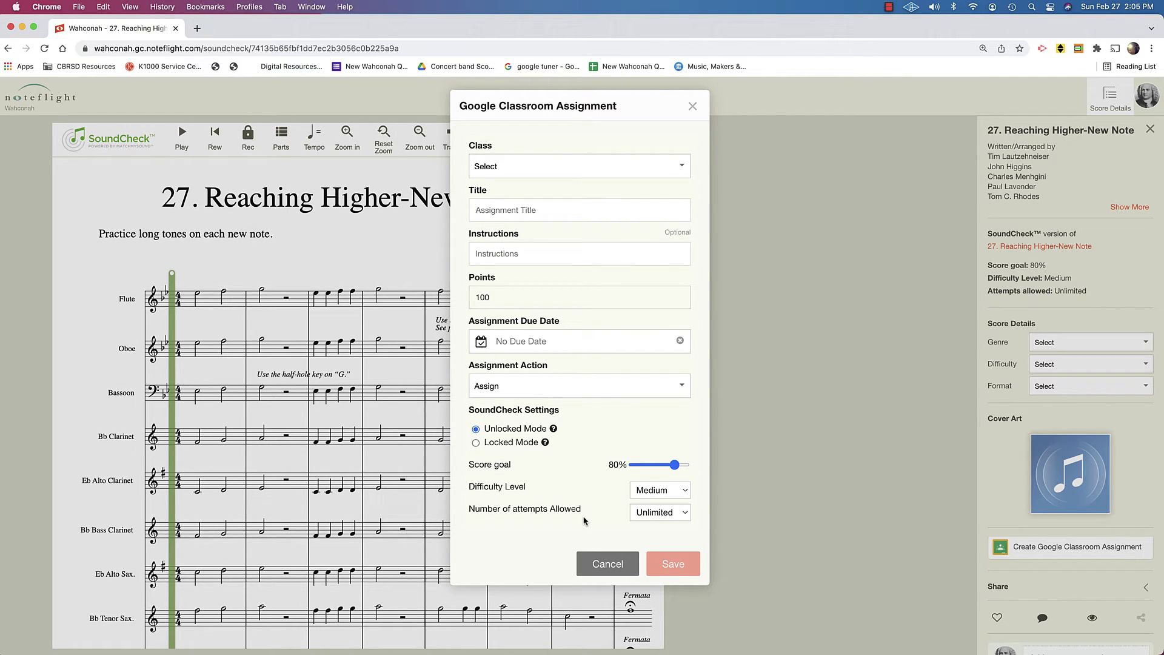
pyautogui.click(607, 564)
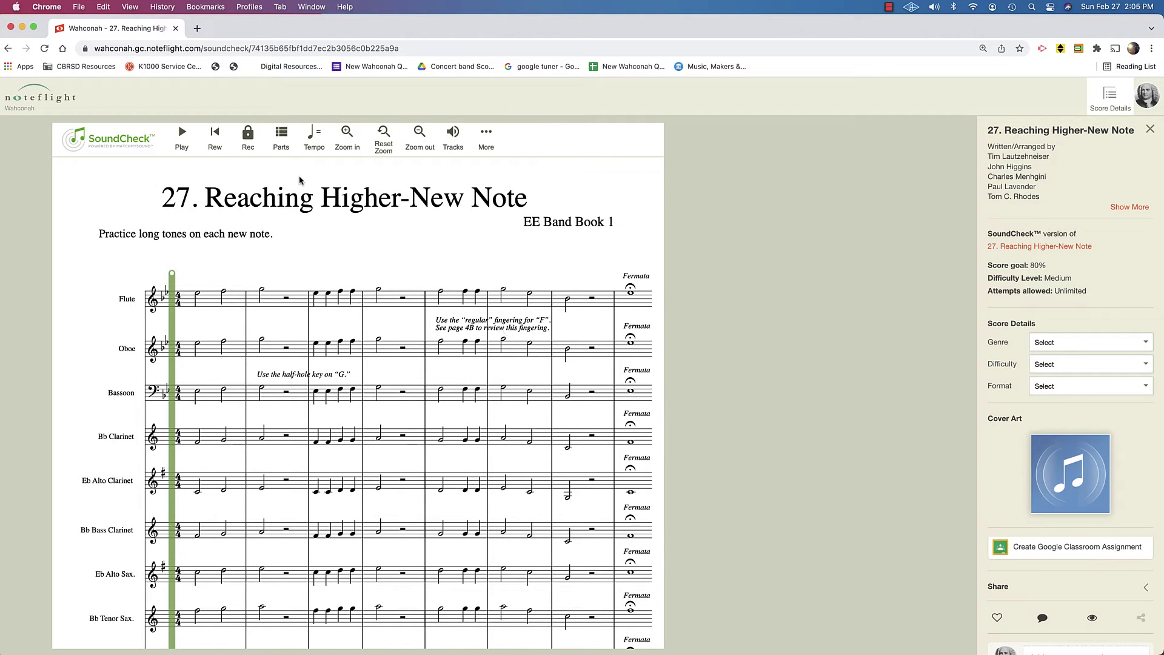
# Choose Bb Clarinet from the Parts list, then close the Score Details panel.
pyautogui.click(283, 142)
pyautogui.click(249, 363)
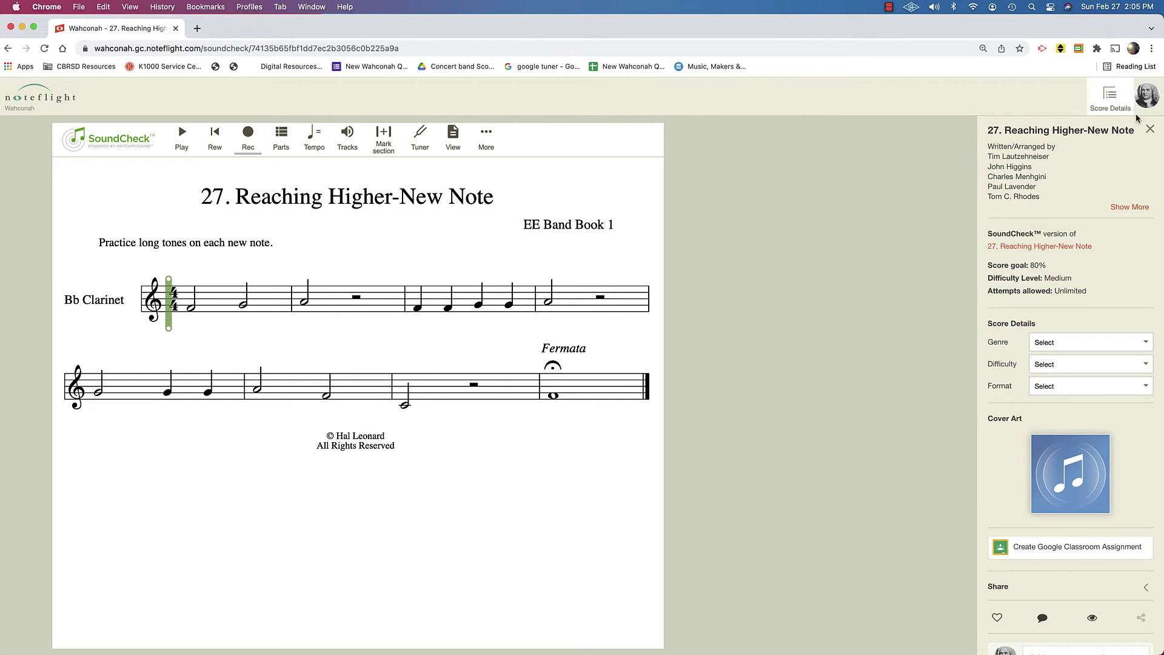
pyautogui.click(1150, 129)
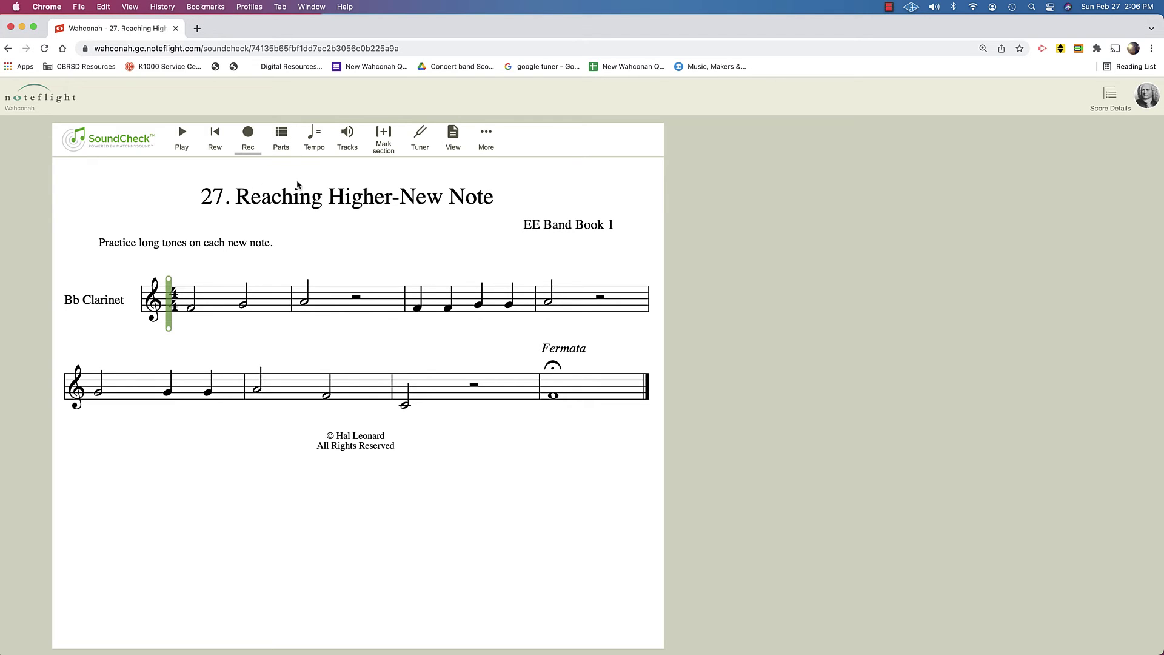
# Record a Bb Clarinet take, scoring 87 overall with 95 pitch and 80 rhythm.
pyautogui.click(248, 142)
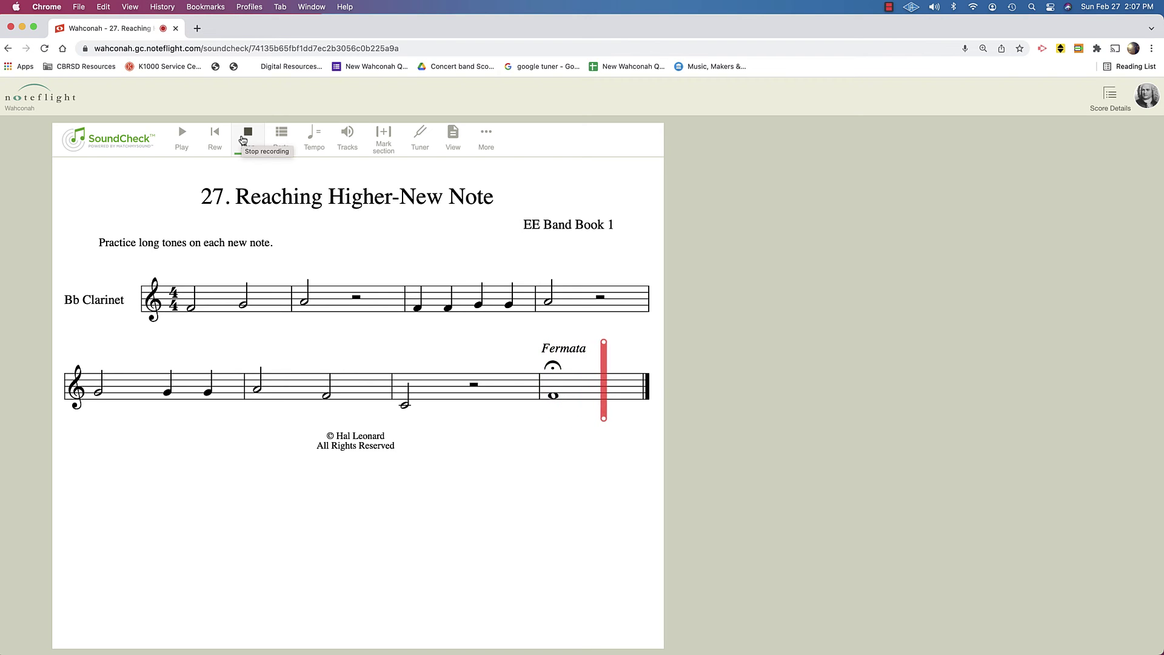
pyautogui.click(242, 140)
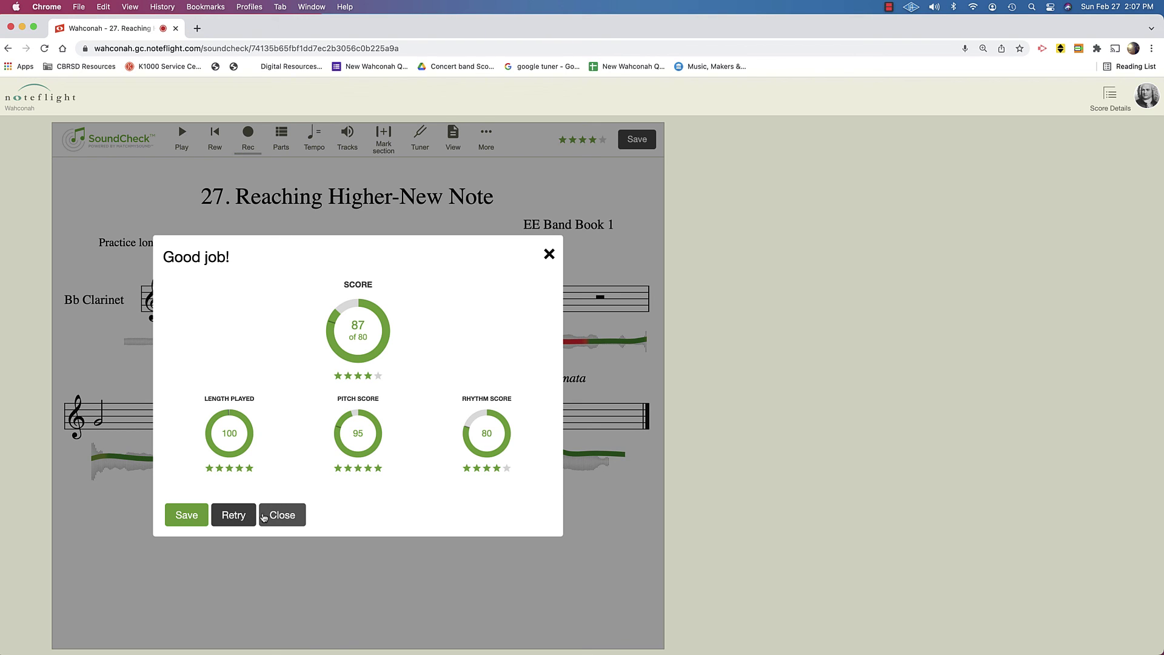
# Save the 87-point attempt and read its pitch and rhythm feedback along the staff.
pyautogui.click(206, 514)
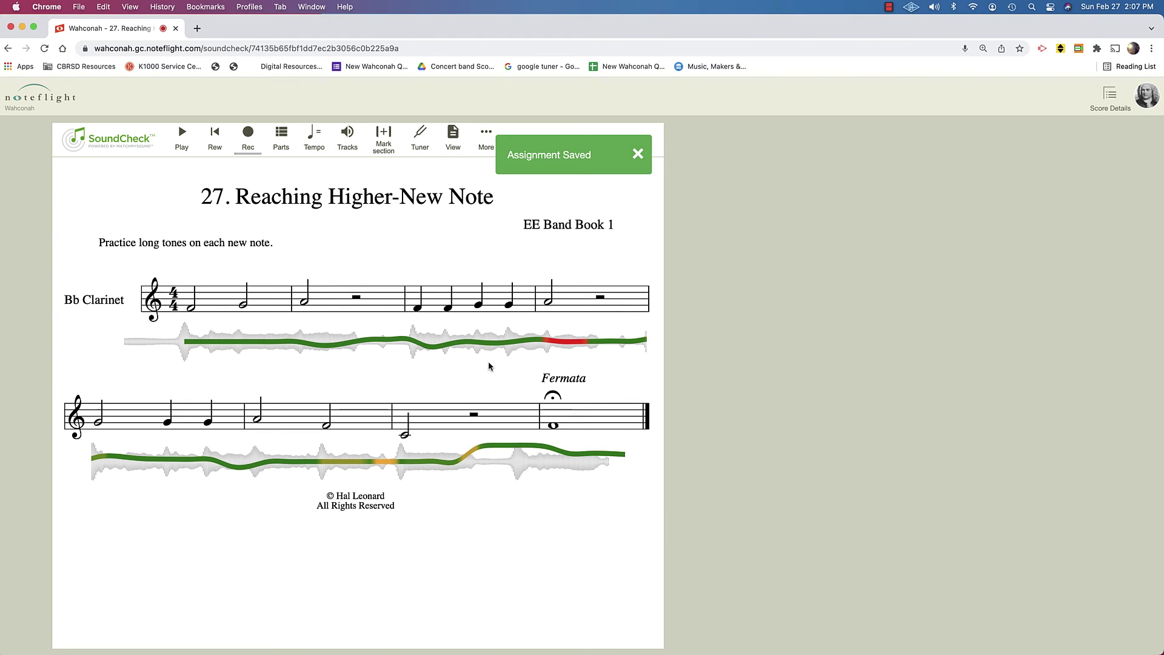
pyautogui.moveTo(561, 338)
pyautogui.moveTo(468, 460)
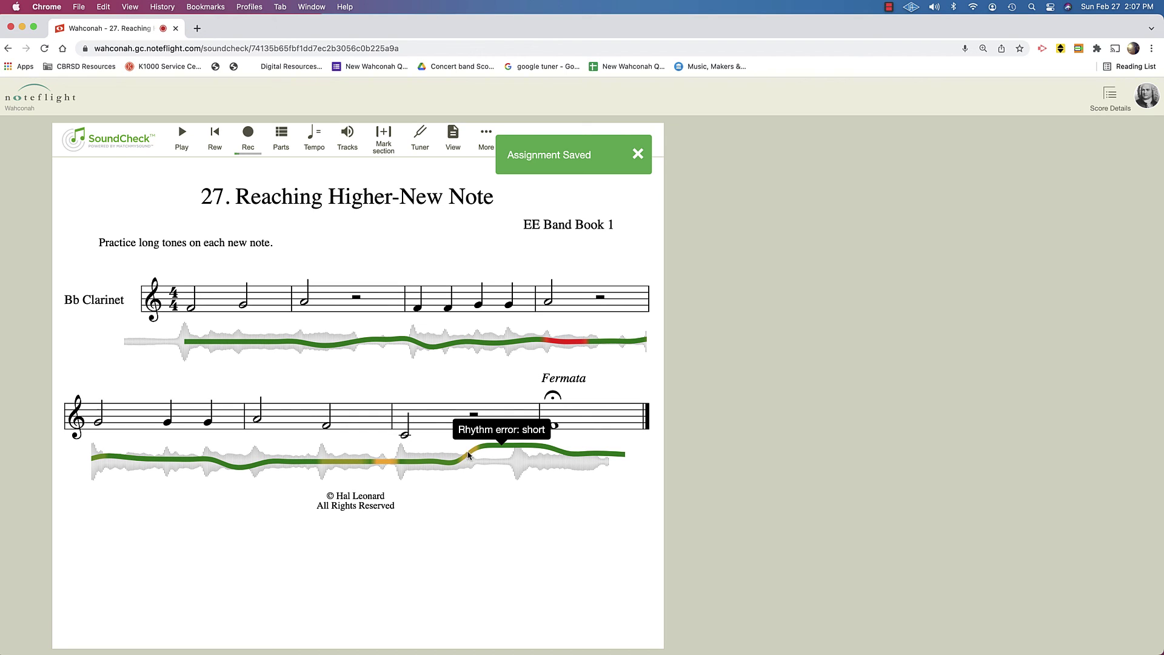
pyautogui.moveTo(393, 465)
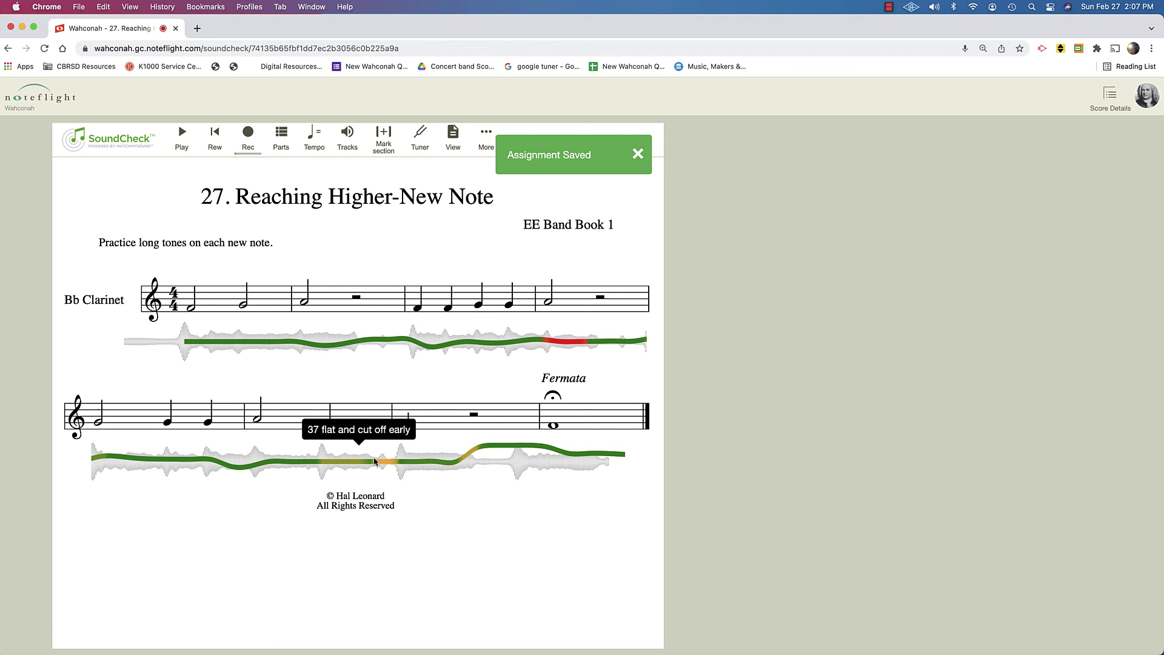
pyautogui.moveTo(429, 459)
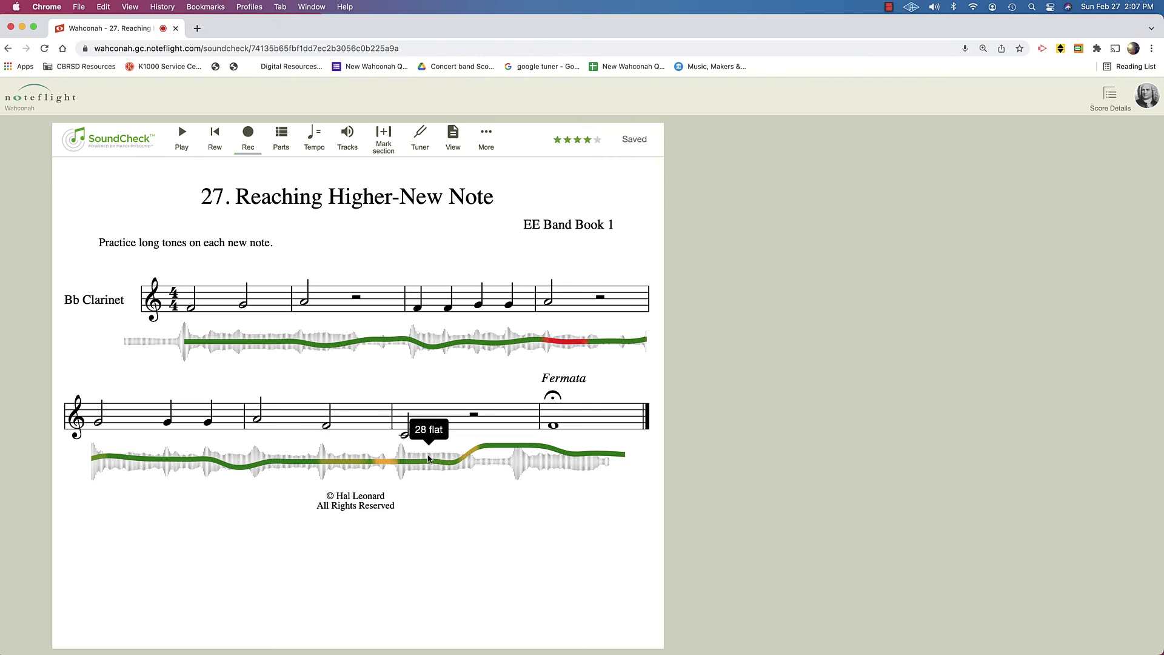